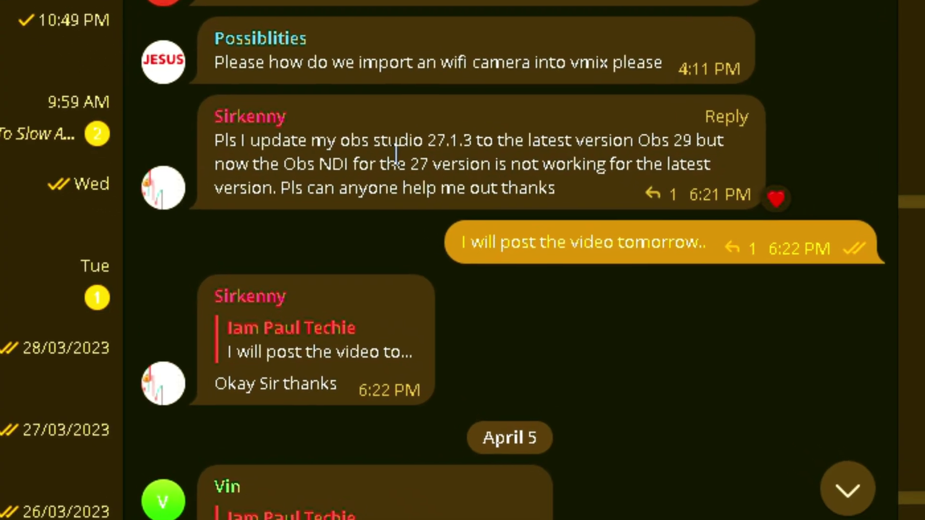
Step: Highlight the Telegram message saying the OBS NDI plugin stopped working after updating to OBS 29
drag(562, 189, 239, 166)
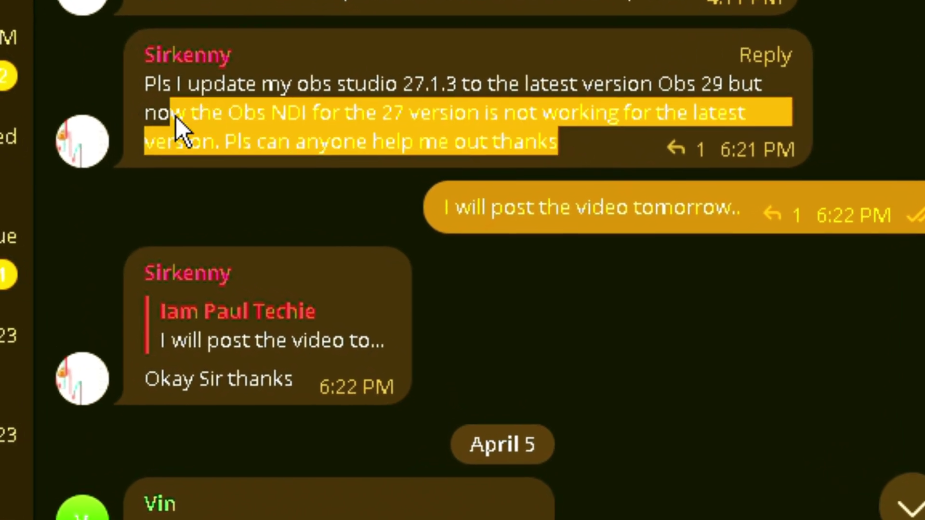
drag(175, 117, 127, 82)
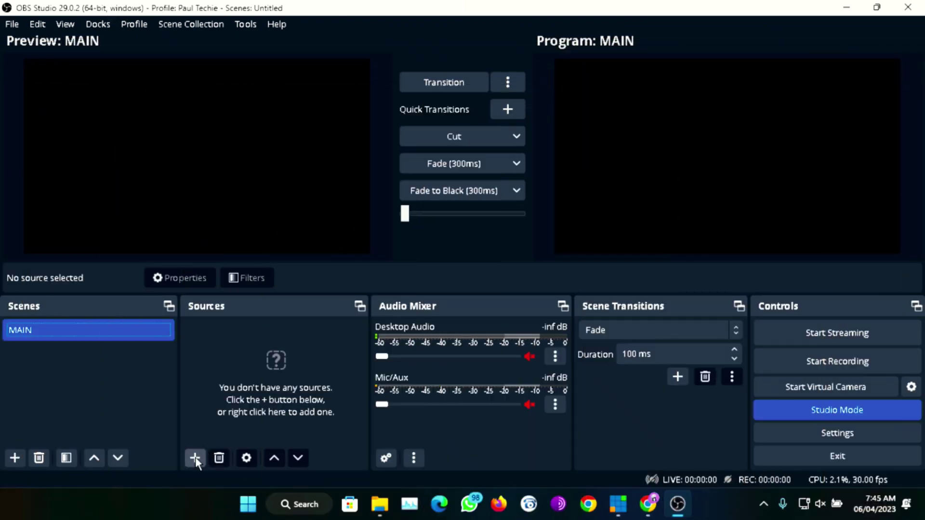
Step: Show OBS's add-source list and highlight the full NDI question message in Telegram
click(195, 458)
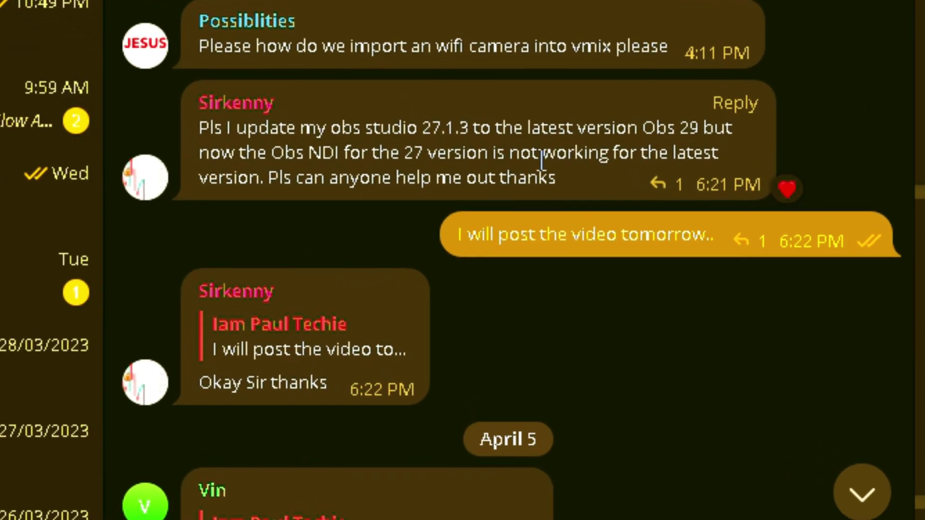
drag(561, 166, 160, 127)
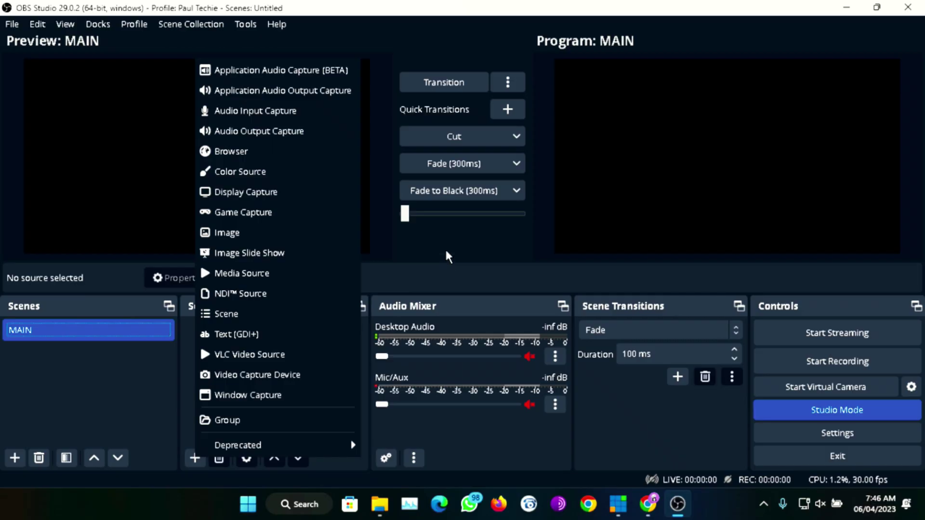
Step: Close the add-source list and bring up the obs-ndi releases page in the browser
click(446, 252)
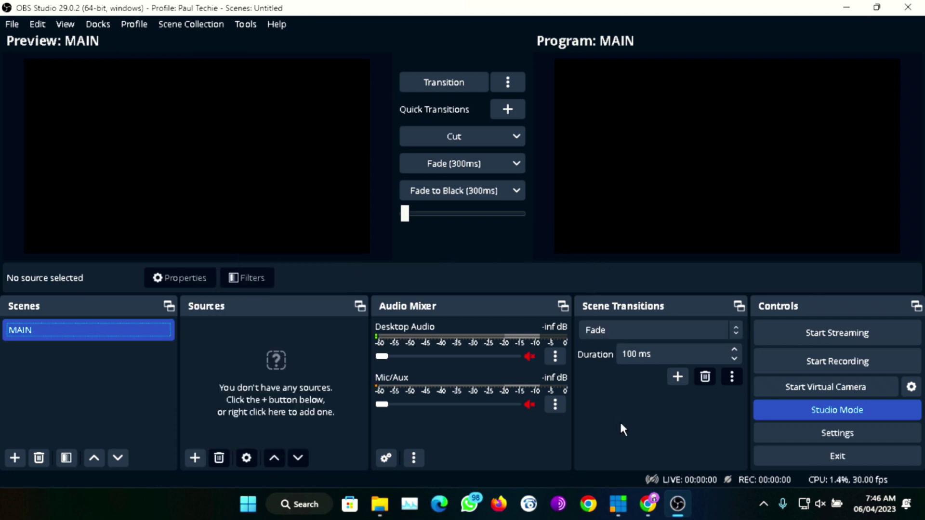
click(645, 501)
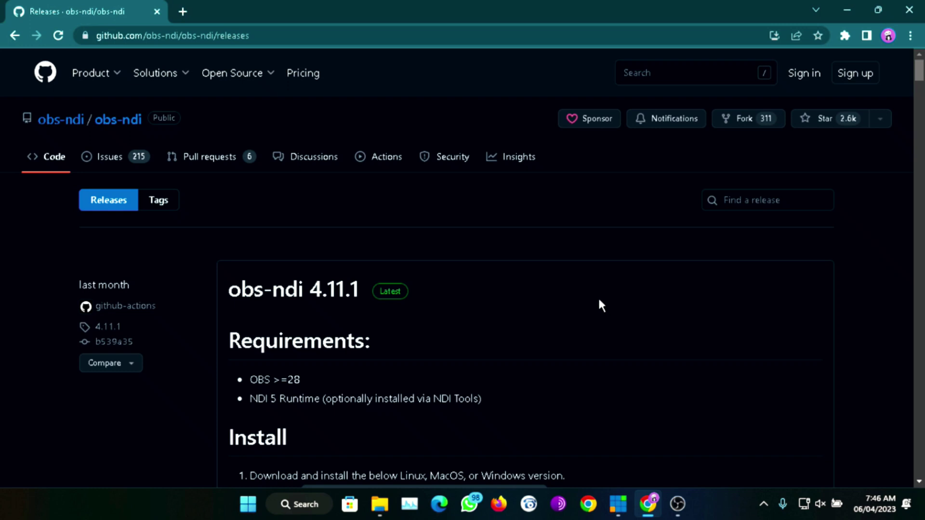
Step: Scroll the obs-ndi 4.11.1 release notes down to the NDI 5.5.3 runtime download links
scroll(562, 305, down, 1)
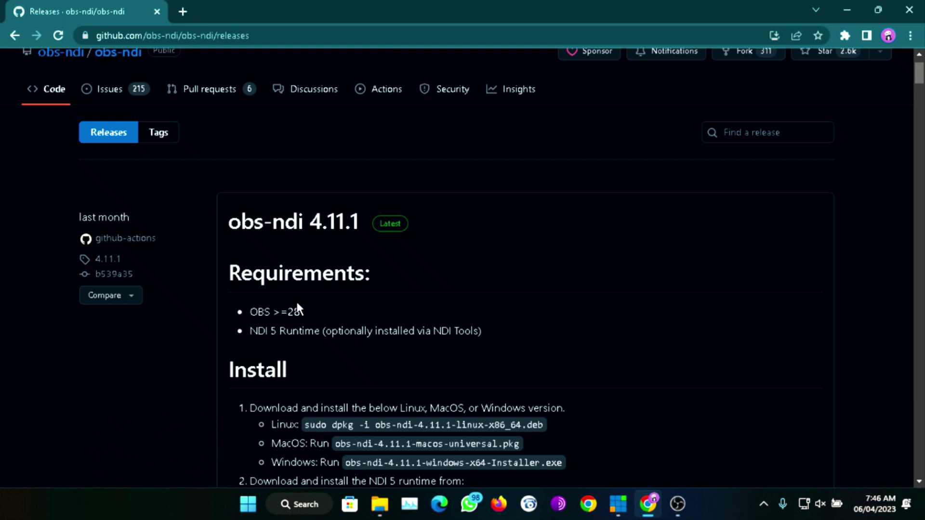
scroll(297, 305, down, 1)
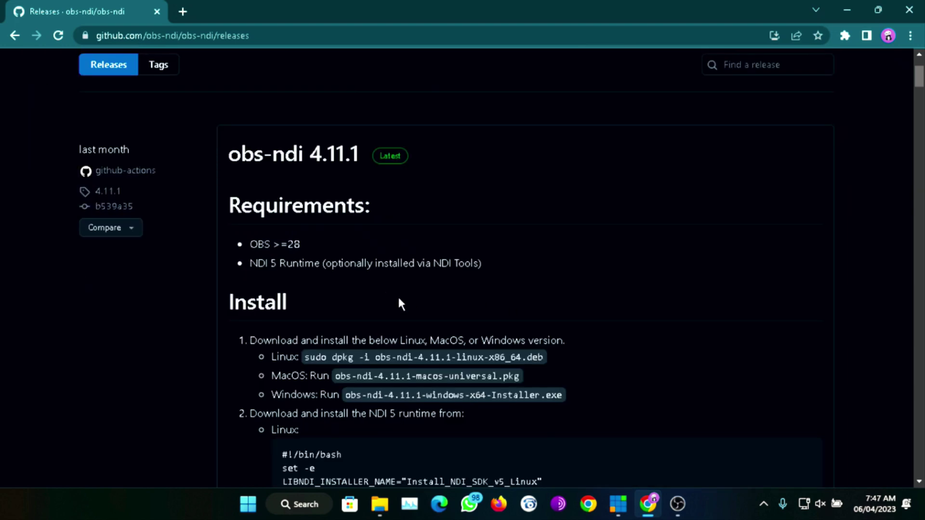
scroll(285, 282, down, 5)
scroll(265, 280, down, 4)
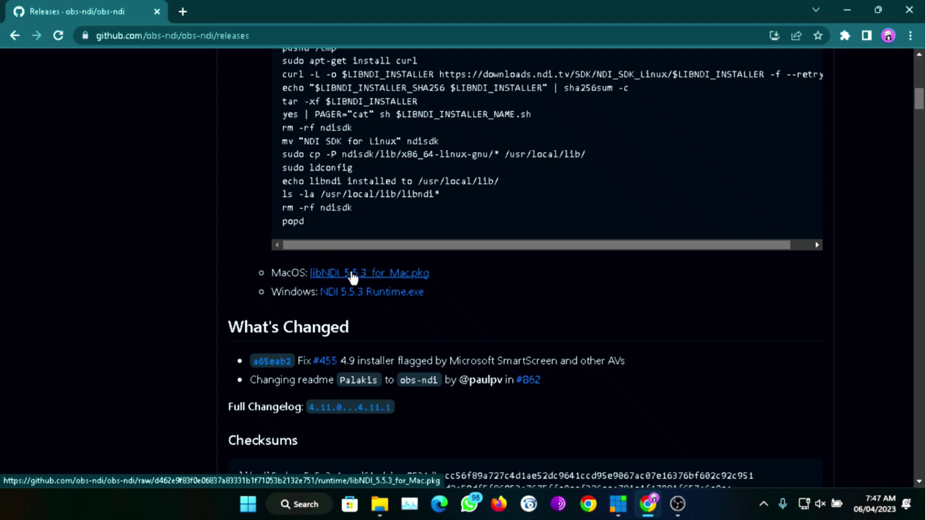
Step: Download NDI 5.5.3 Runtime.exe and obs-ndi-4.11.1-windows-x64-Installer.exe from the release page
click(375, 292)
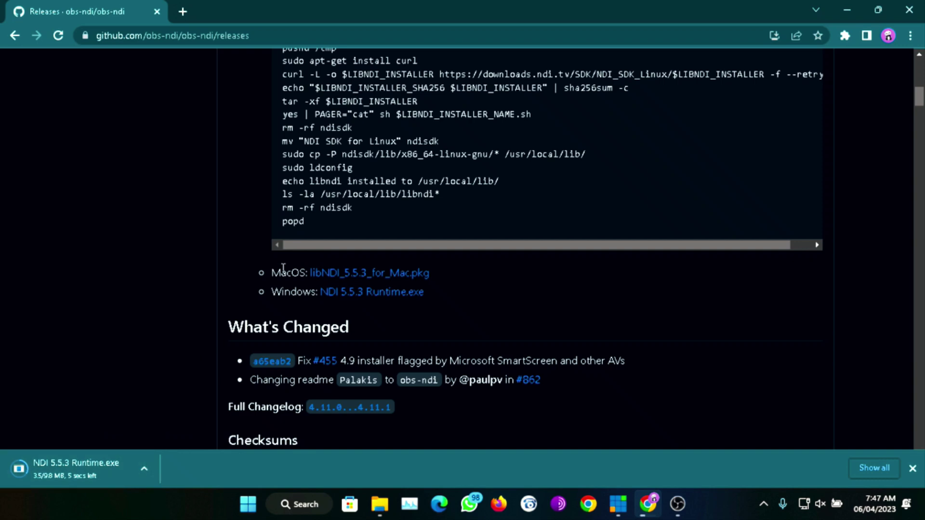
scroll(256, 257, down, 5)
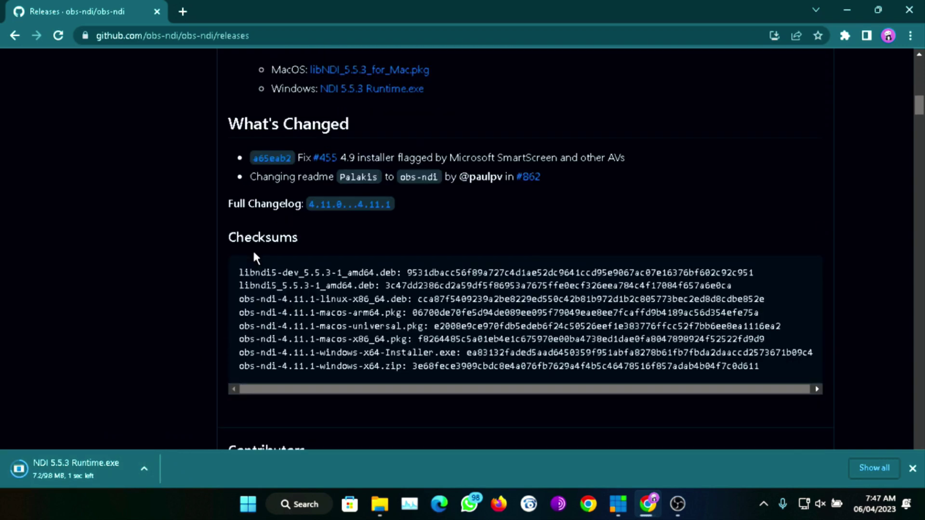
scroll(232, 262, down, 4)
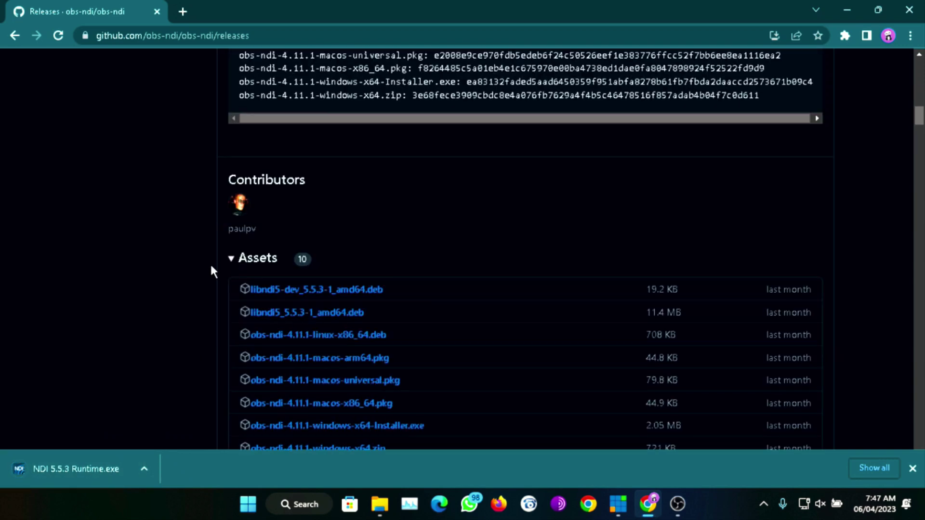
scroll(217, 270, down, 1)
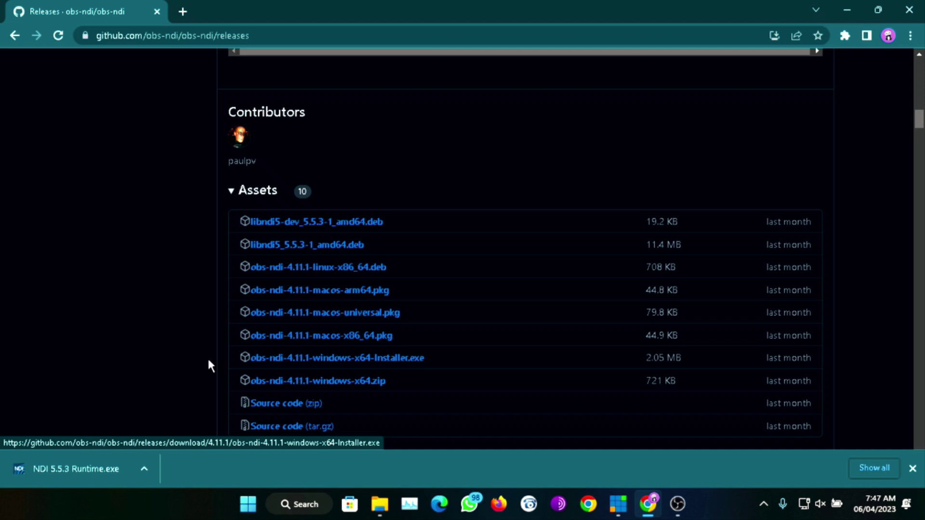
scroll(200, 337, down, 1)
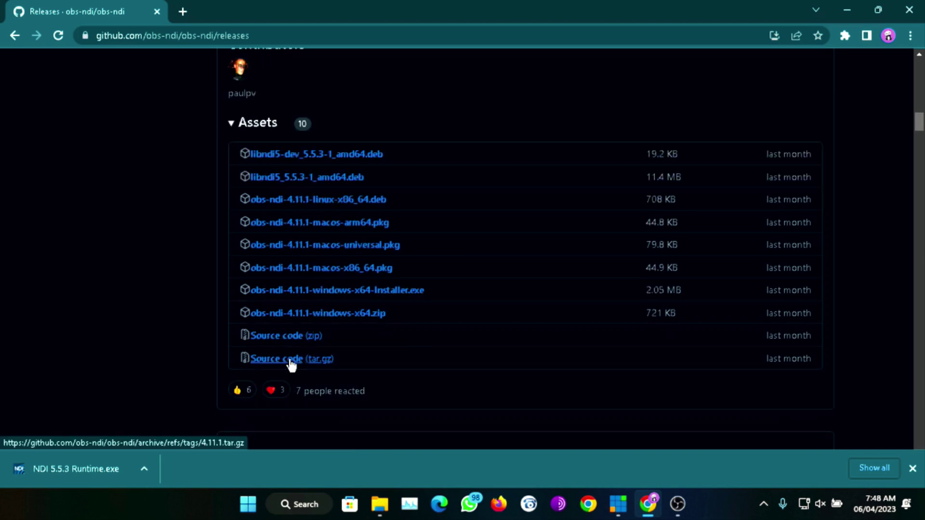
click(295, 291)
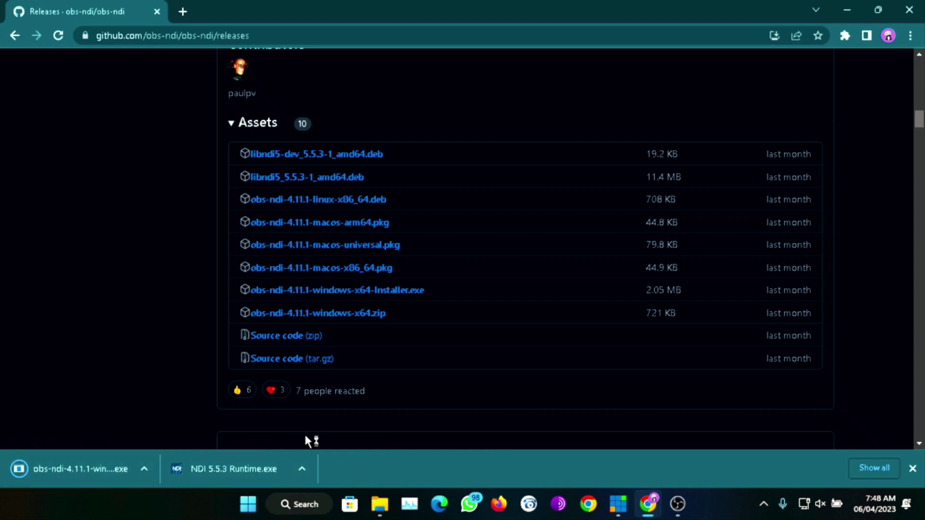
click(302, 468)
Step: Show the downloads in a maximized Downloads folder and select the NDI 5.5.3 Runtime file
click(348, 421)
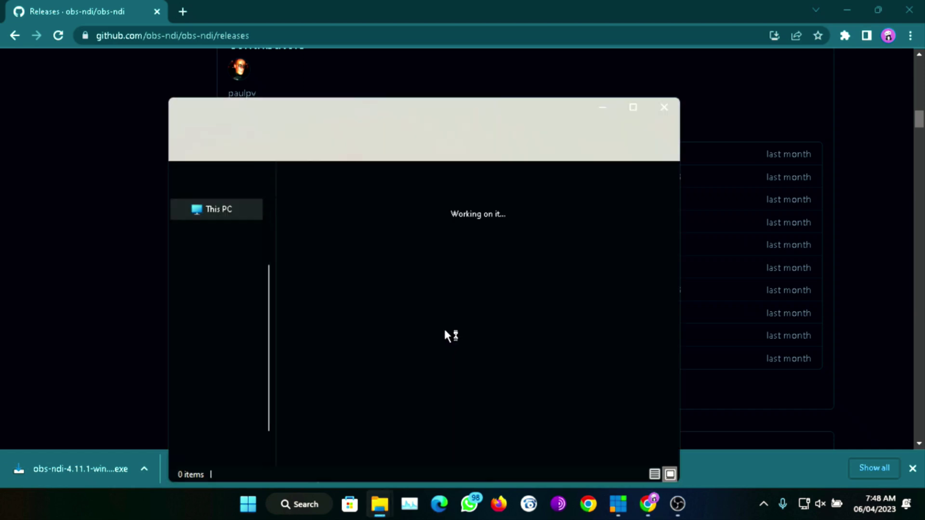
click(626, 107)
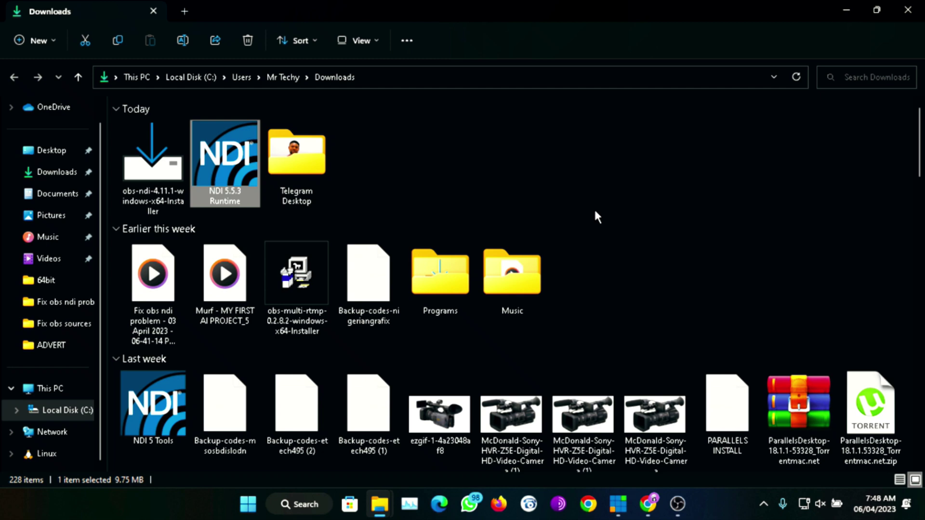
click(183, 171)
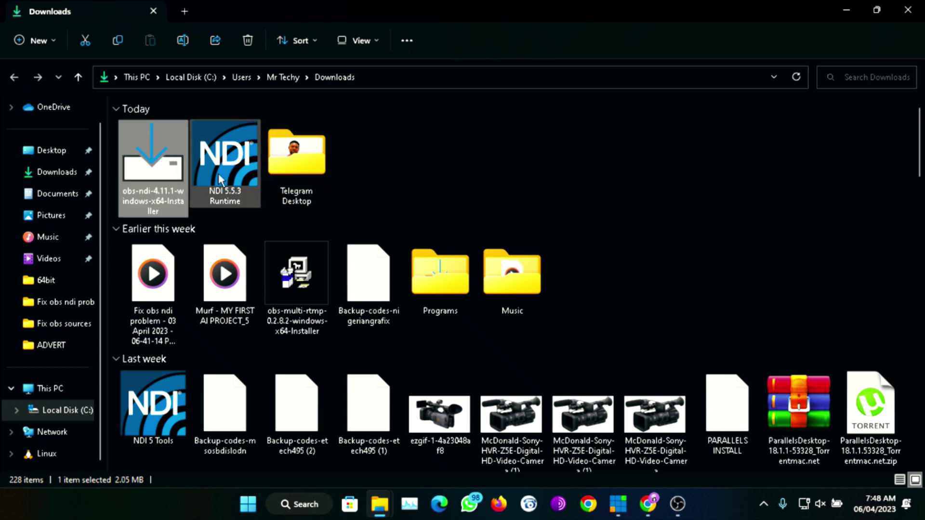
click(218, 173)
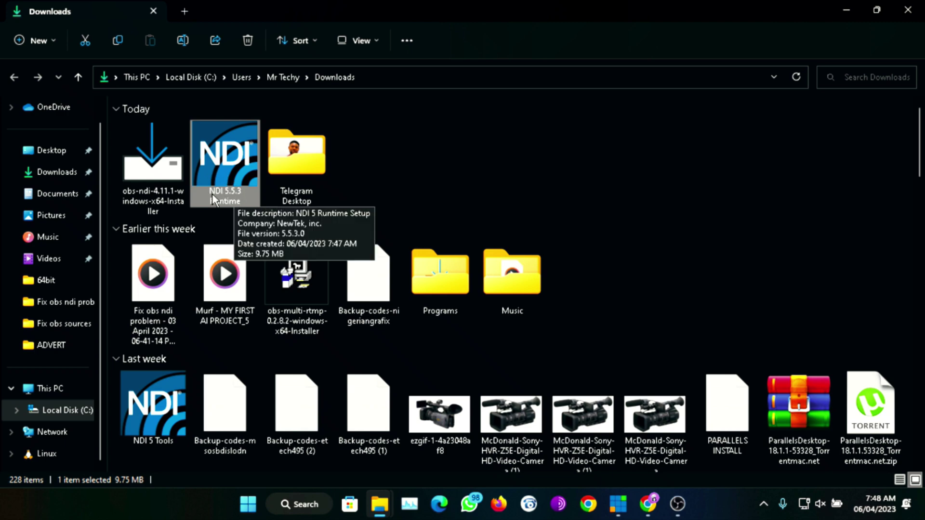
ctrl+click(220, 181)
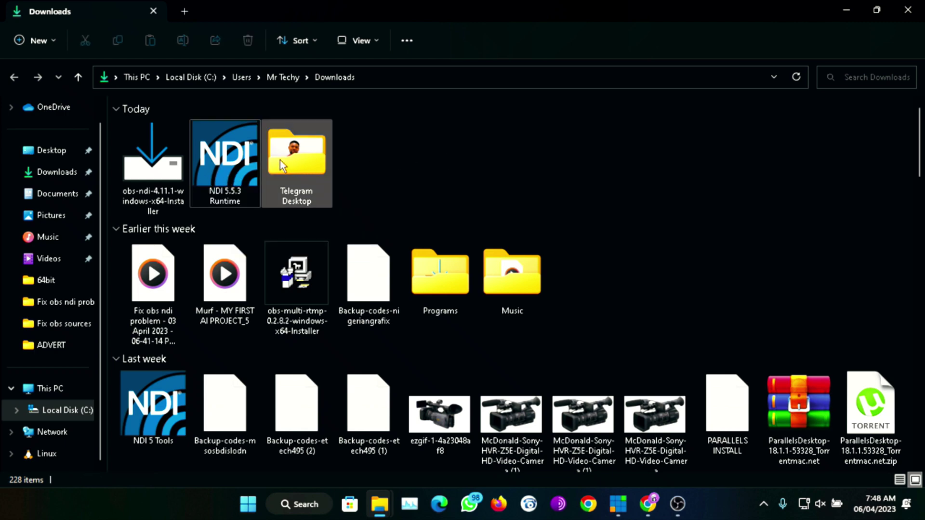
click(236, 169)
Step: Run NDI 5 Runtime setup as administrator, accept the licence, and reach Ready to Install
right_click(233, 164)
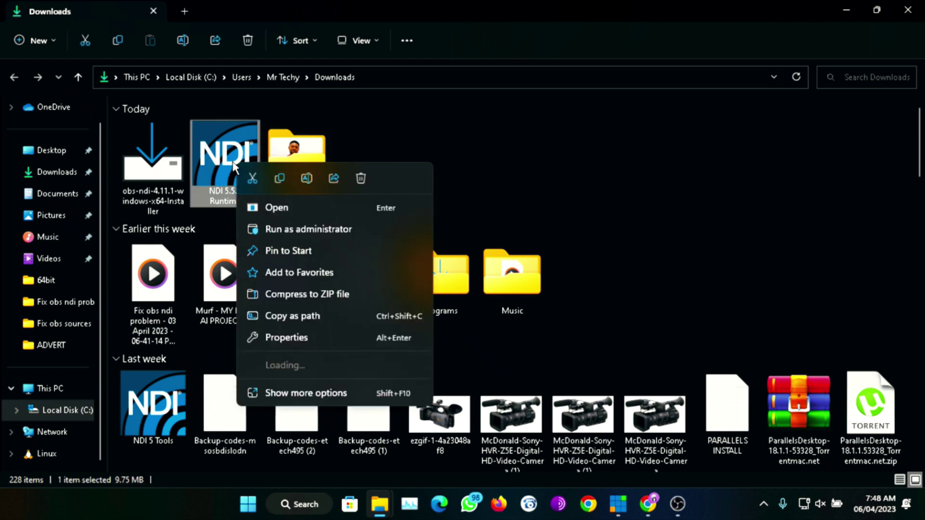
click(345, 229)
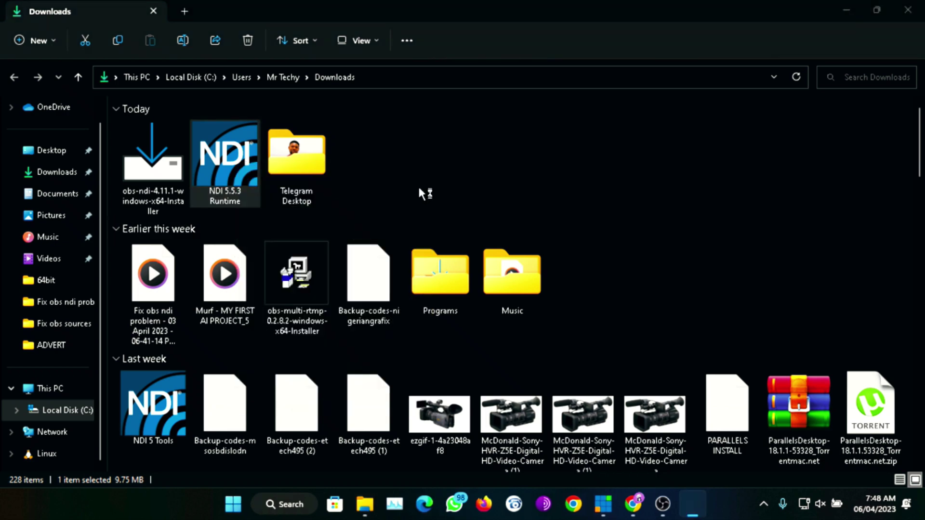
click(342, 318)
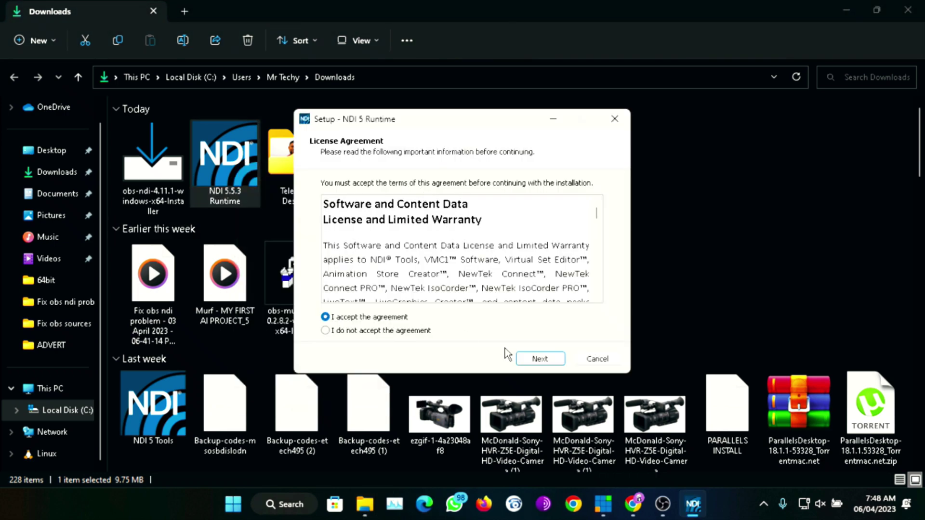
click(532, 359)
click(530, 361)
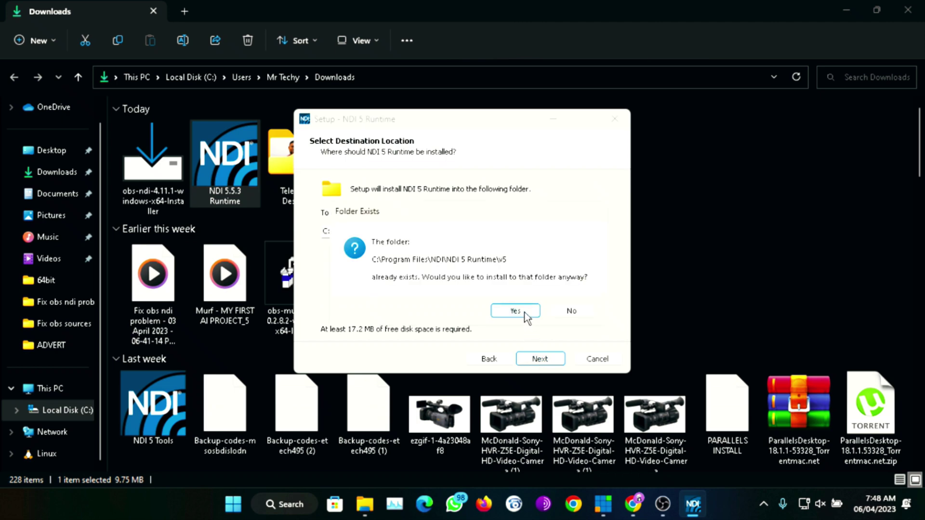
click(525, 316)
click(540, 360)
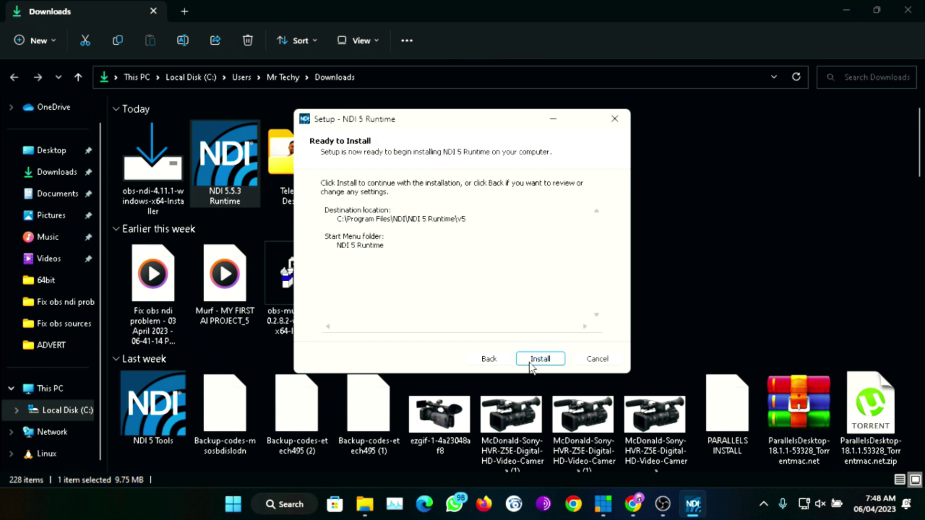
click(614, 119)
click(511, 319)
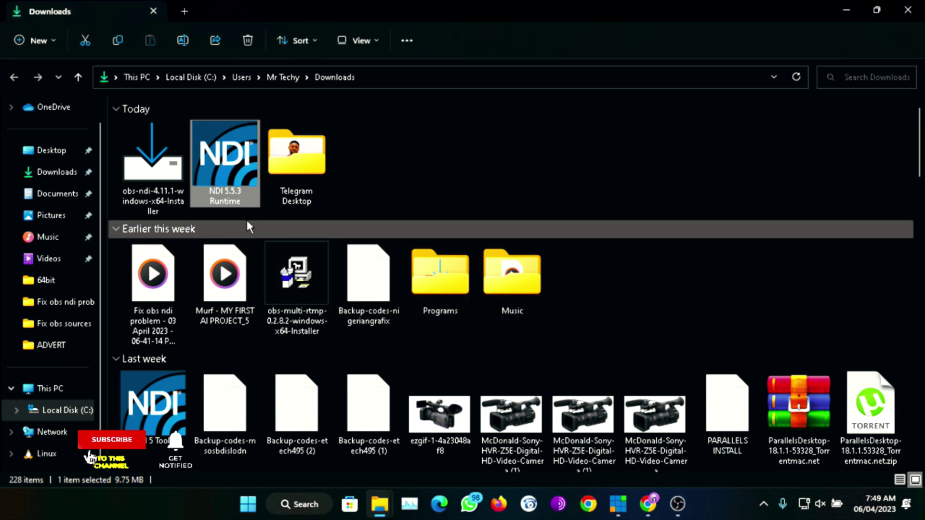
click(159, 180)
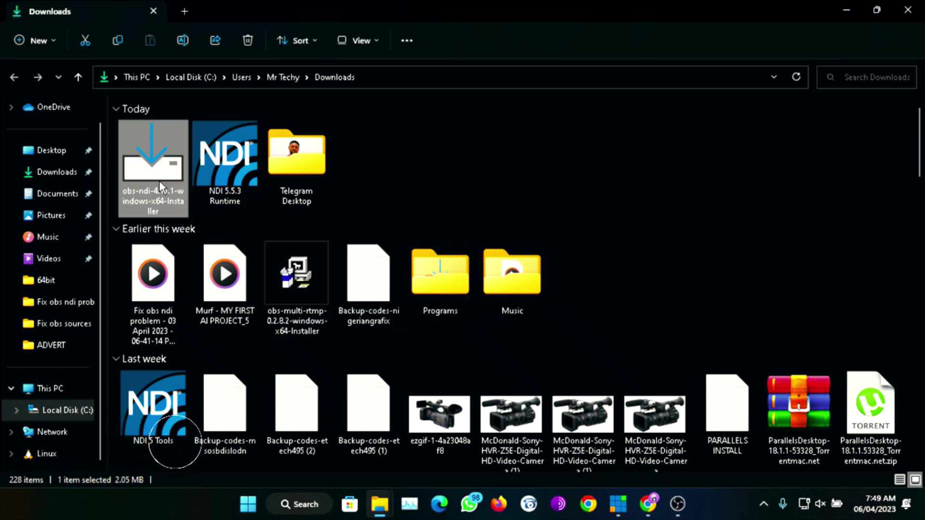
right_click(160, 185)
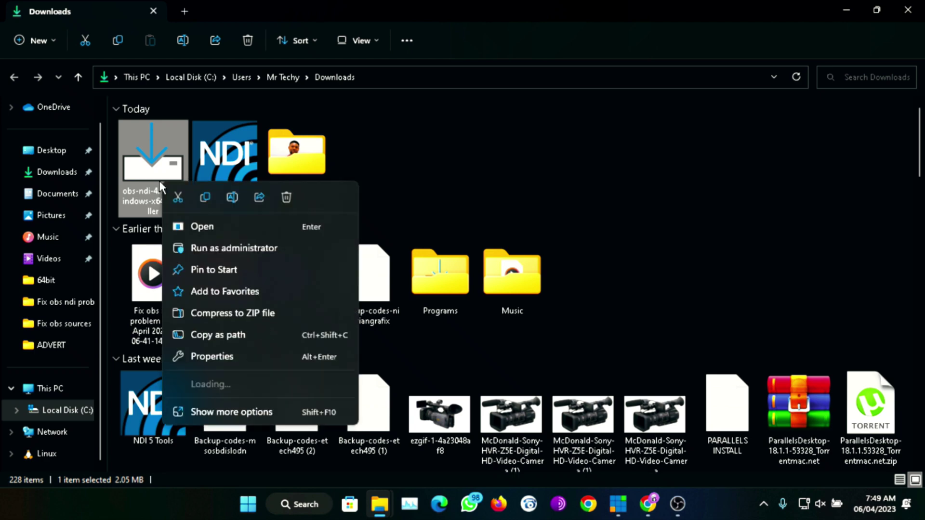
click(224, 248)
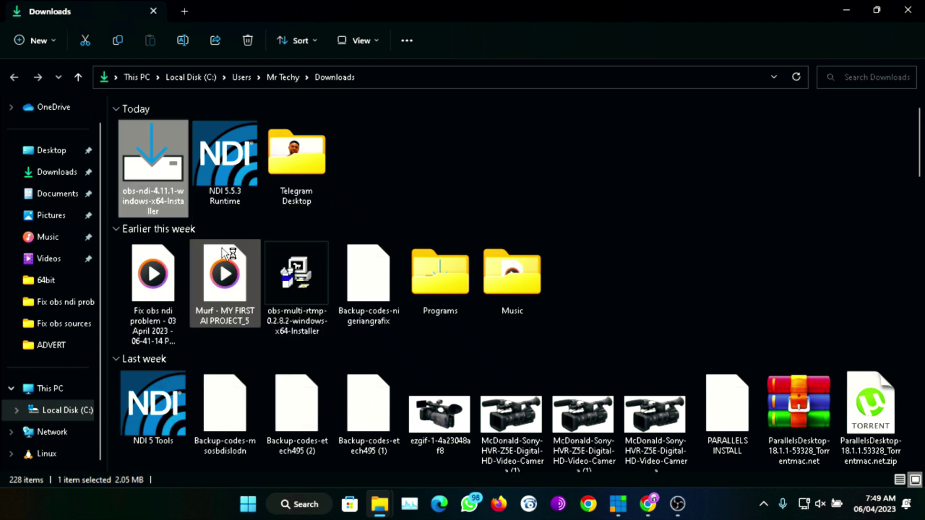
click(525, 362)
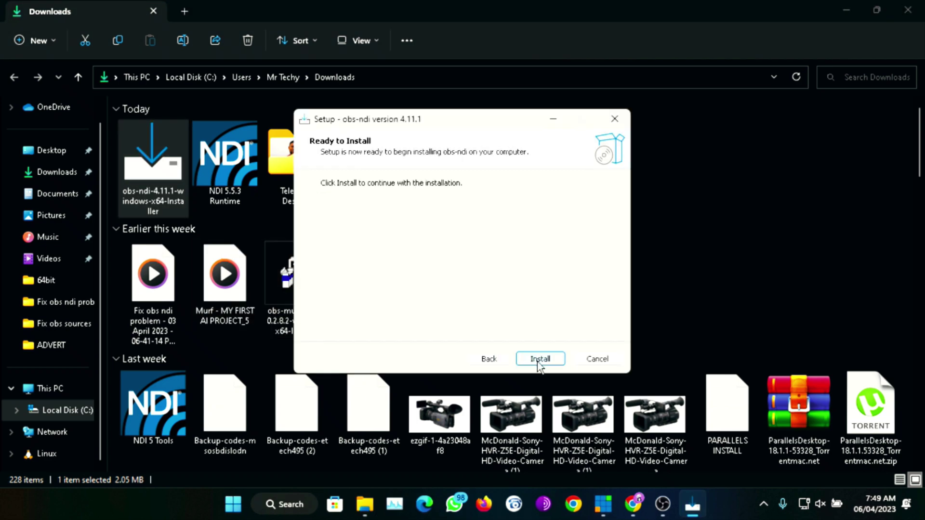
click(579, 361)
click(509, 320)
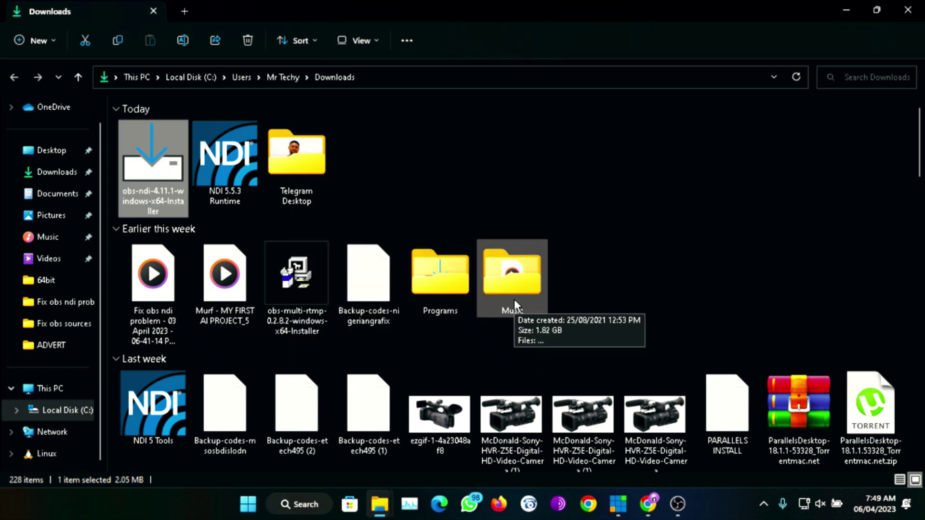
Step: Minimize File Explorer and bring OBS Studio with its empty MAIN scene forward
click(843, 12)
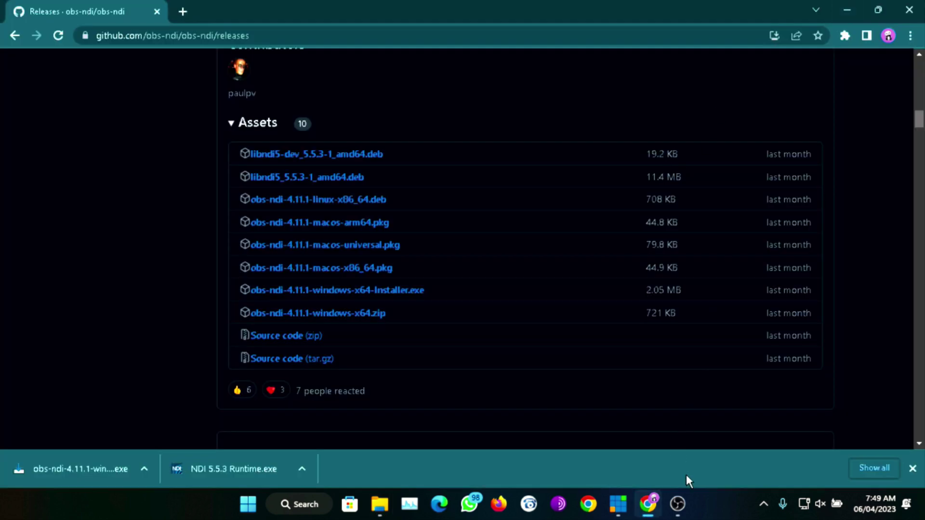
click(677, 504)
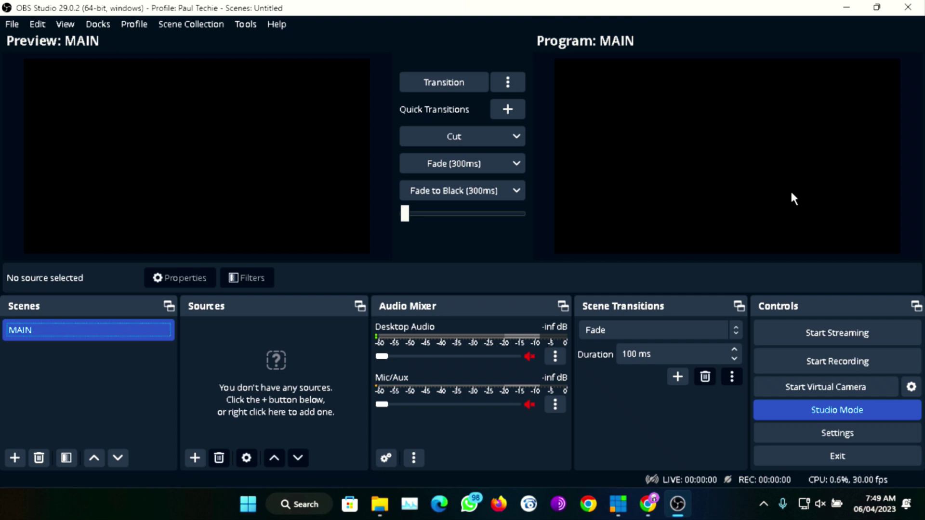
Step: Check the OBS source type list without adding anything, then open Windows Search
click(194, 457)
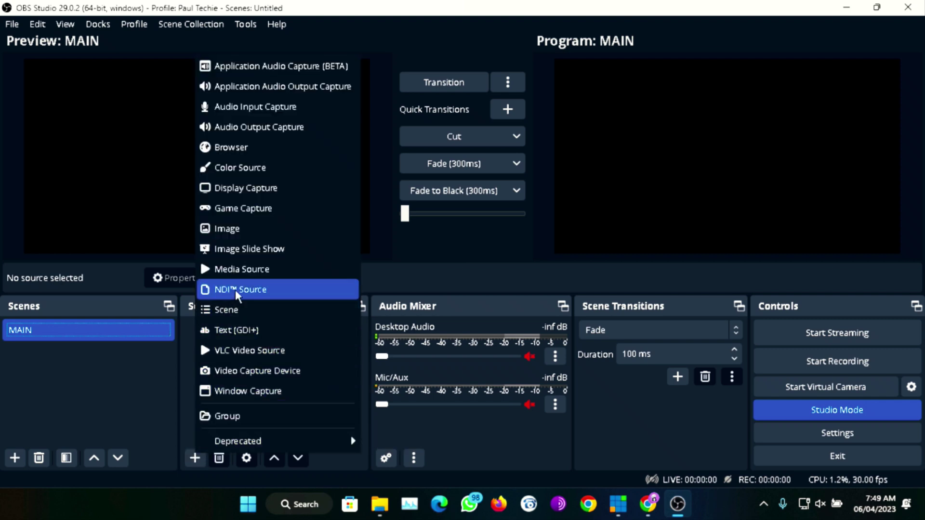
click(409, 275)
click(297, 506)
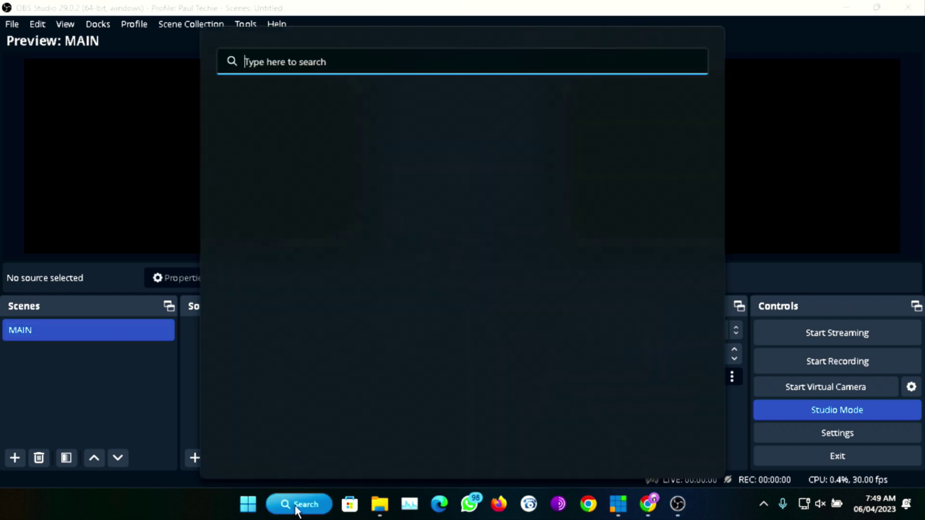
Step: Launch BibleShow 5, put Ecclesiastes 9:11 live on its output, and return to OBS
text(bibleShow 5)
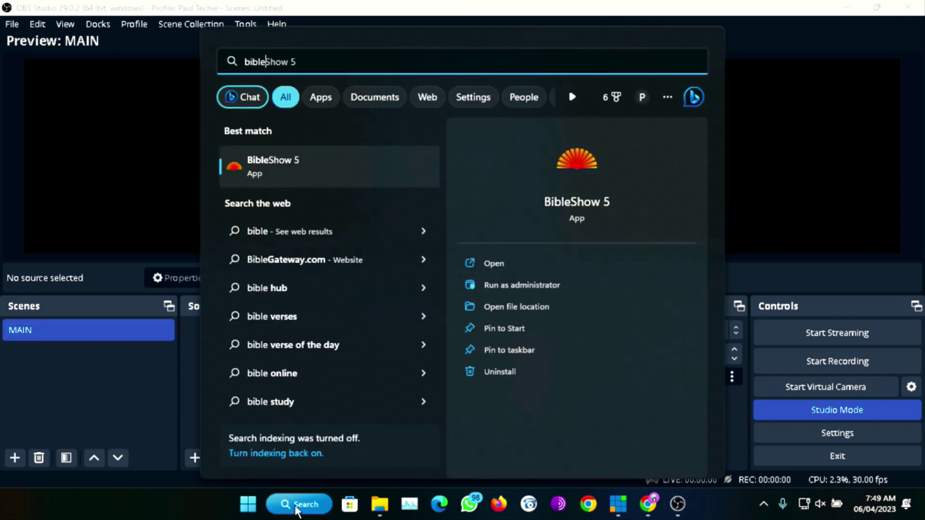
click(272, 167)
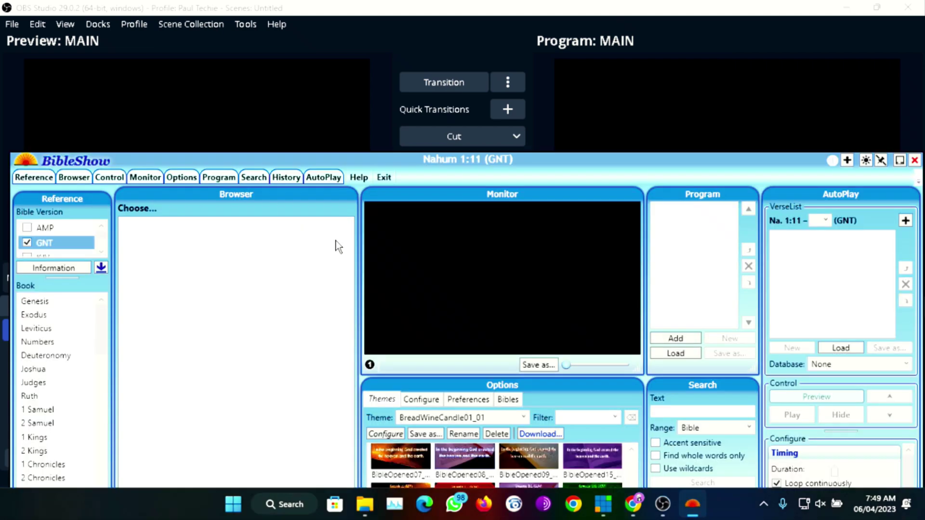
click(53, 328)
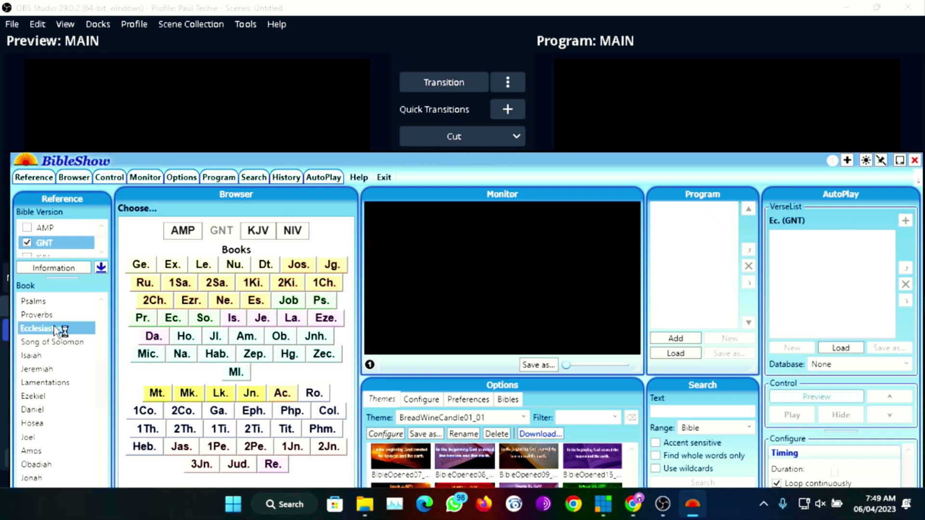
click(186, 277)
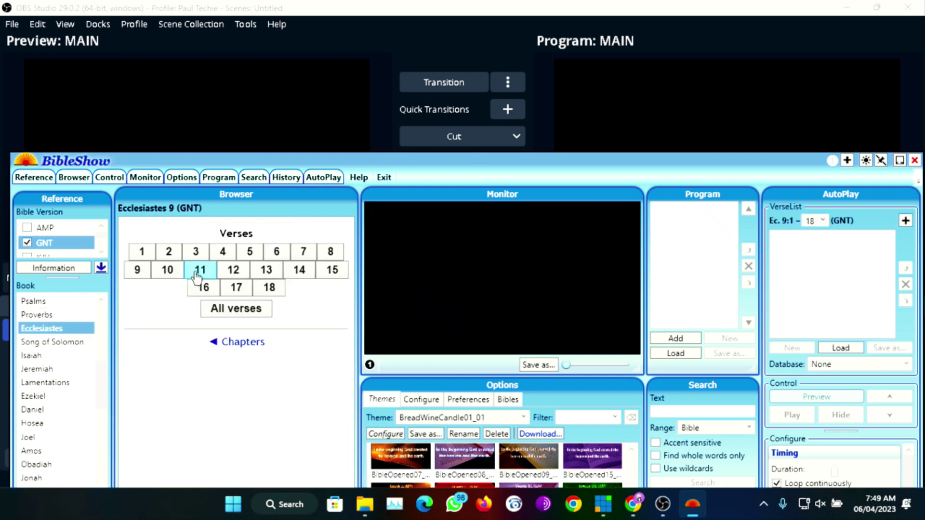
click(195, 273)
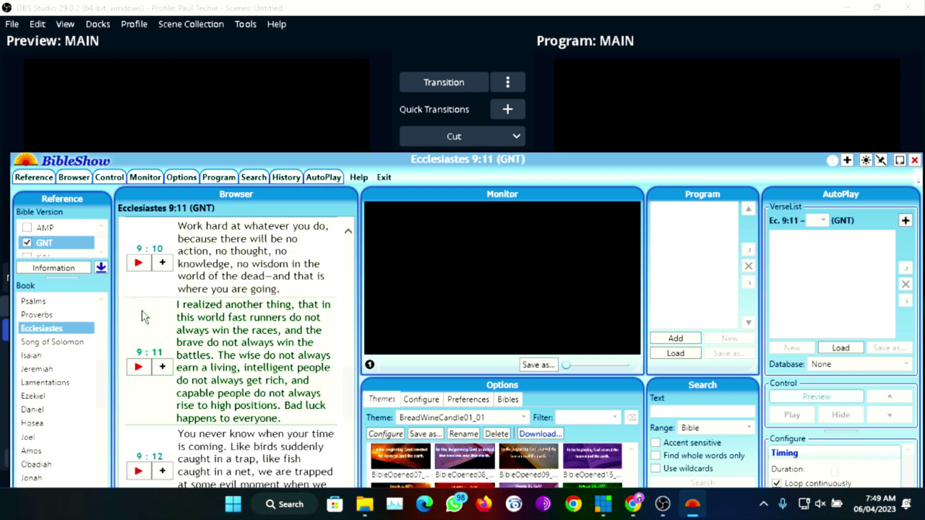
click(137, 367)
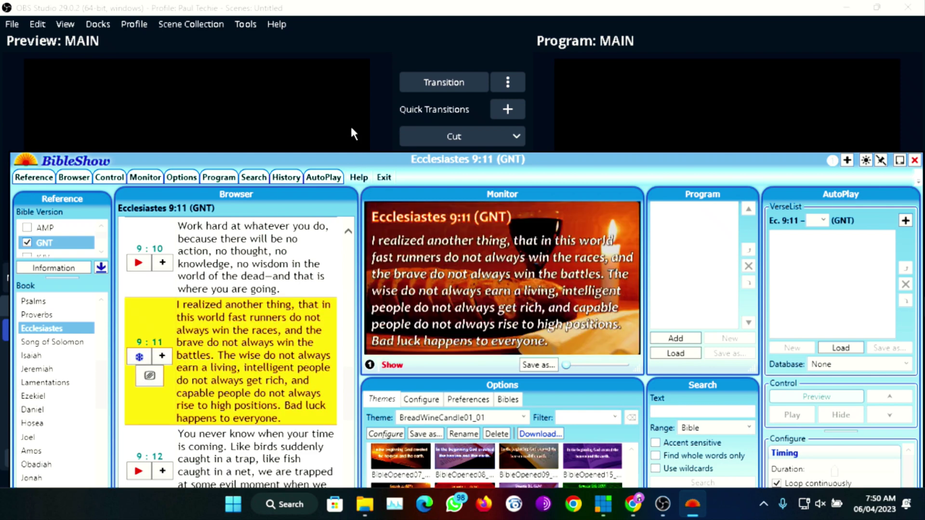
key(alt+Tab)
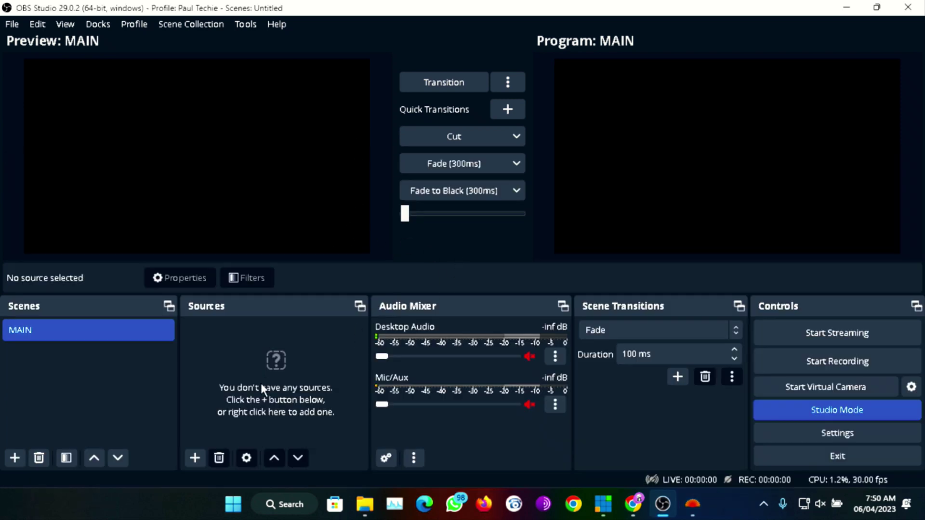
Step: Add a default-named NDI™ Source to MAIN, receiving the BibleShowNDI feed showing Ecclesiastes 9:11
click(192, 458)
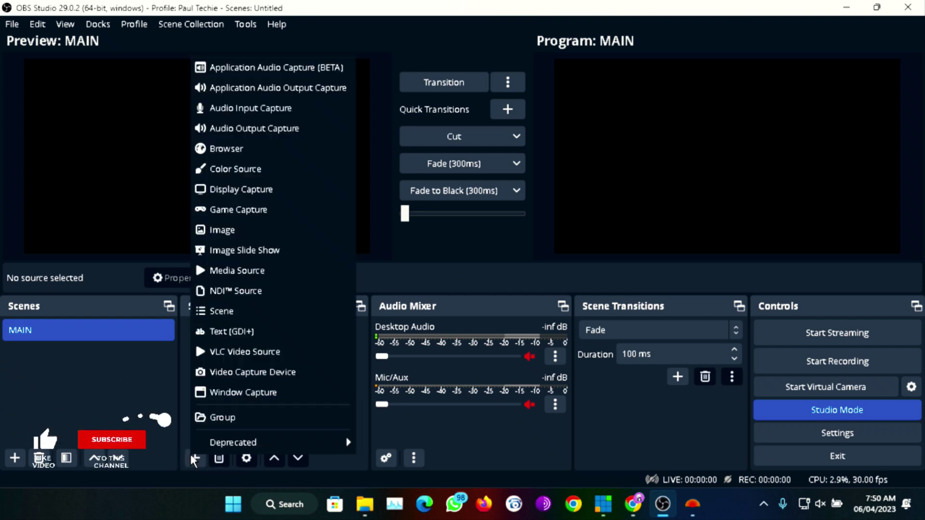
click(230, 290)
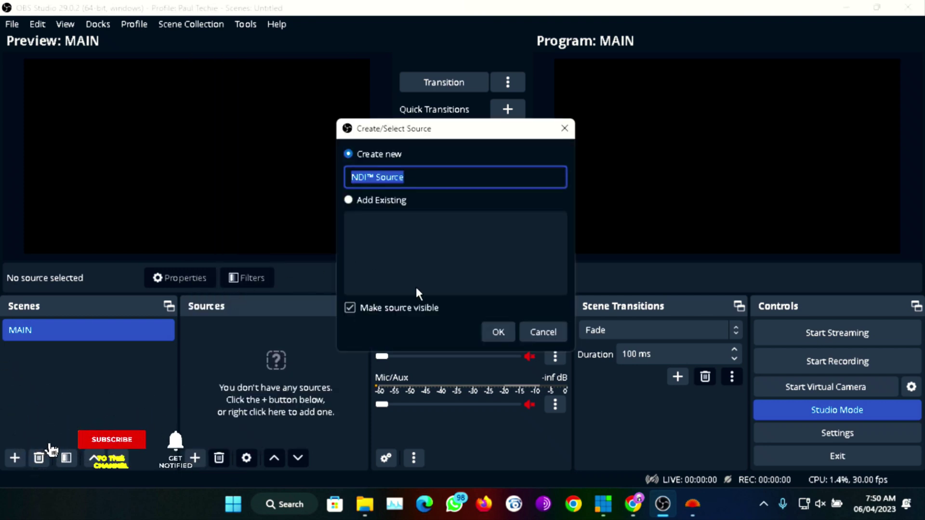
click(493, 331)
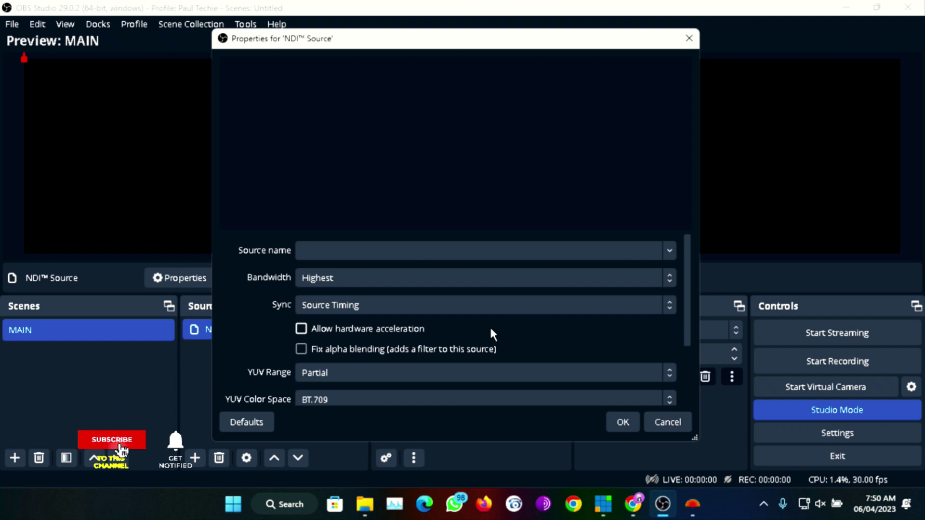
click(669, 250)
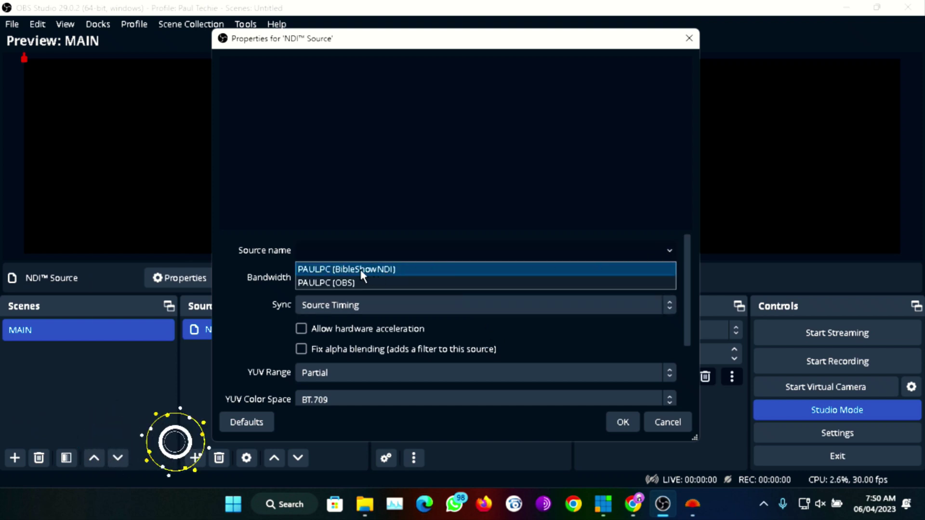
click(374, 269)
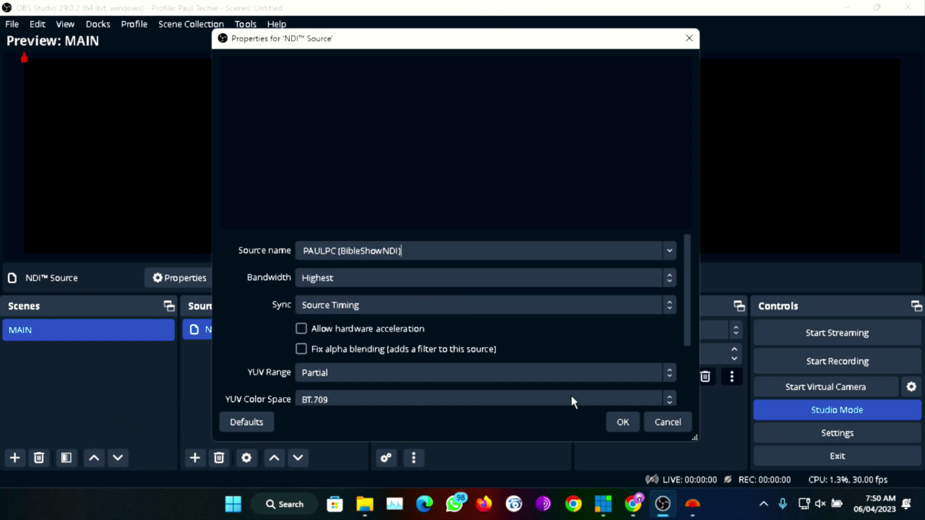
click(614, 424)
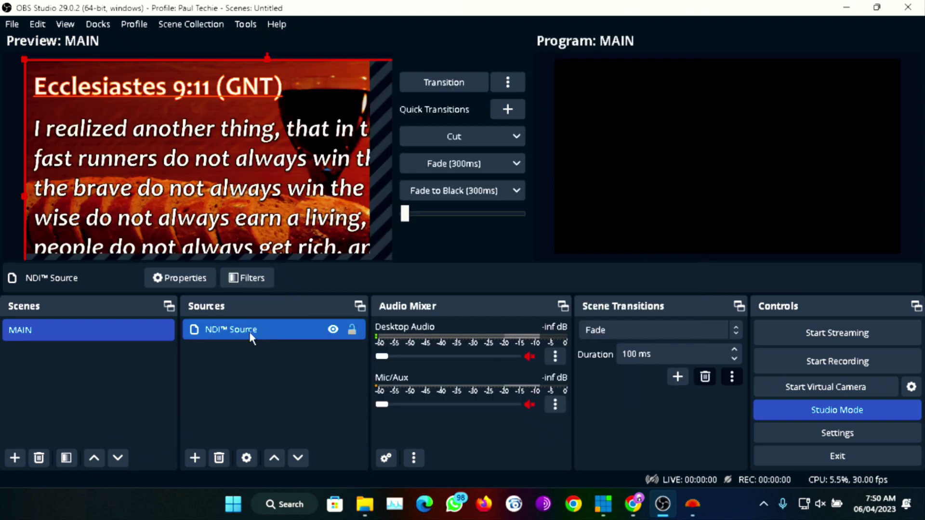
Step: Stretch the NDI slide to fill the whole preview canvas
right_click(215, 168)
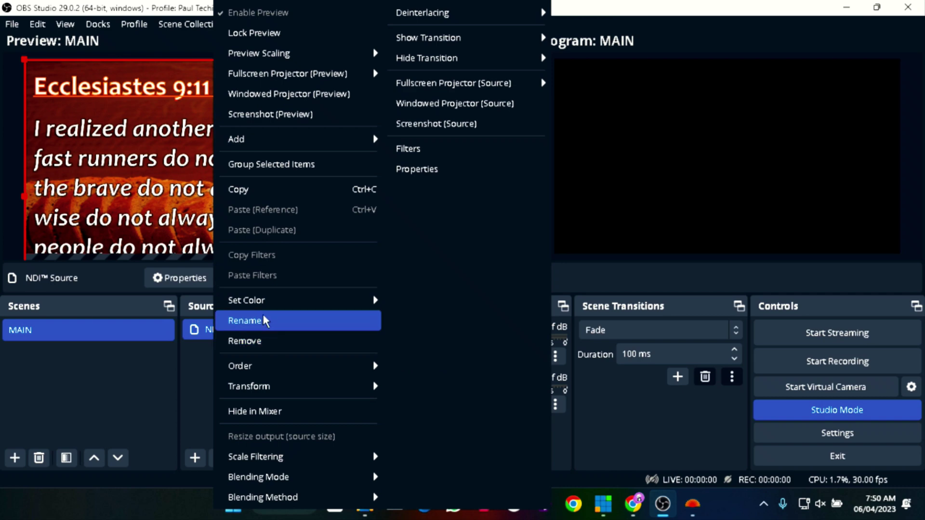
right_click(178, 177)
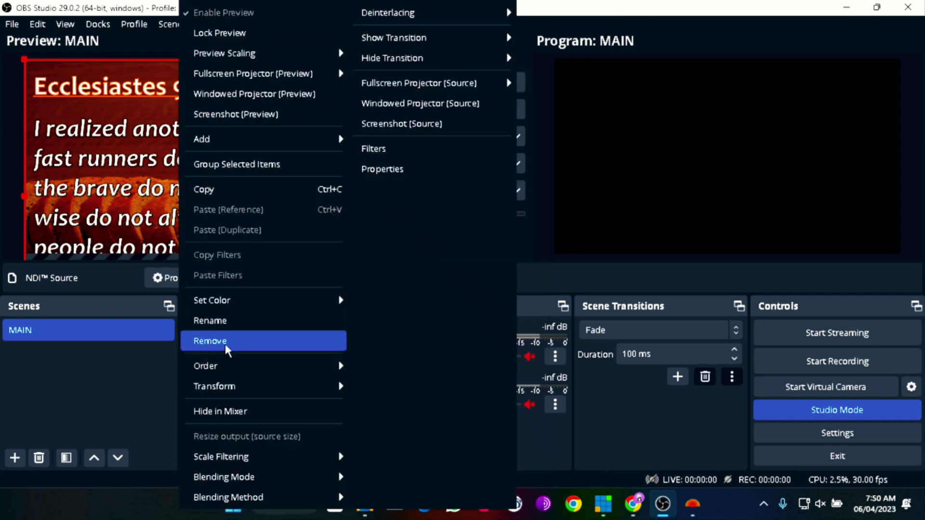
mouse_move(293, 391)
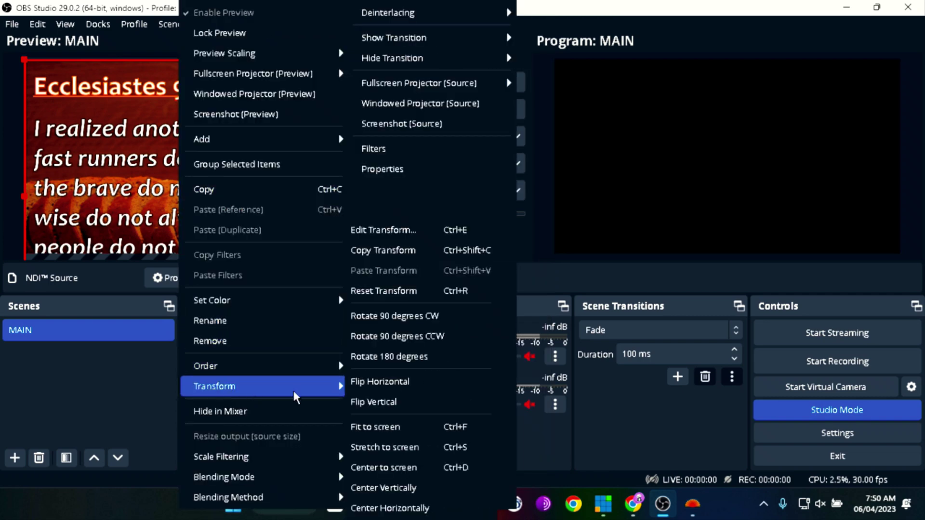
click(371, 428)
Step: Transition the Ecclesiastes 9:11 slide to program, leaving the source type list unused
click(449, 89)
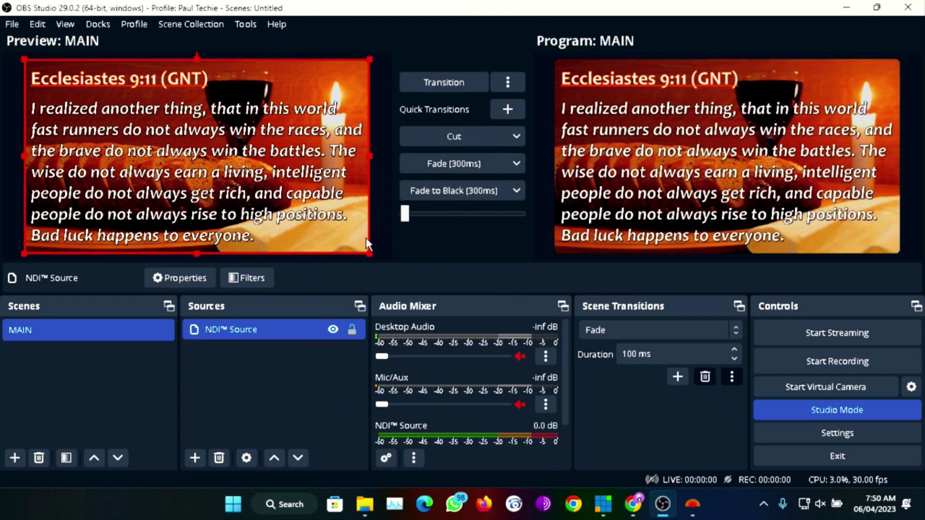
click(194, 455)
click(426, 254)
click(633, 503)
scroll(508, 363, up, 10)
scroll(323, 212, up, 8)
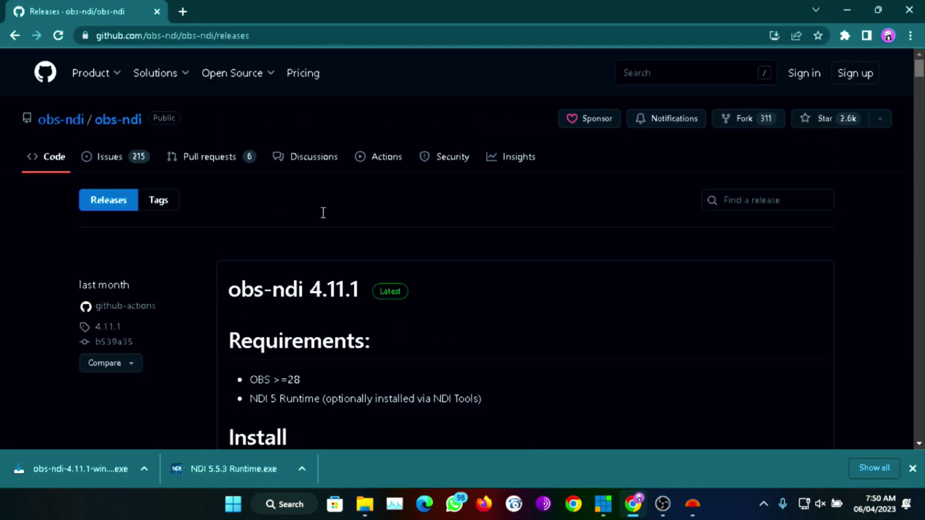
scroll(336, 235, down, 1)
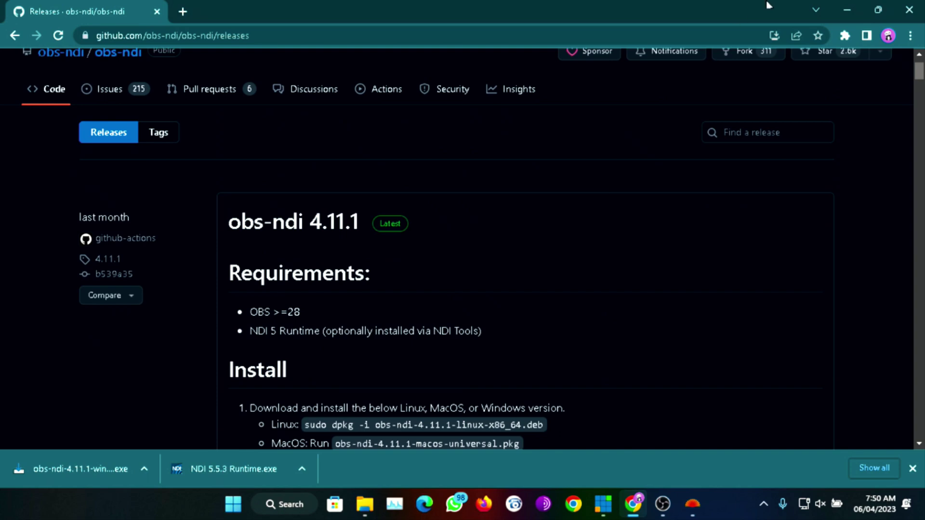
click(846, 9)
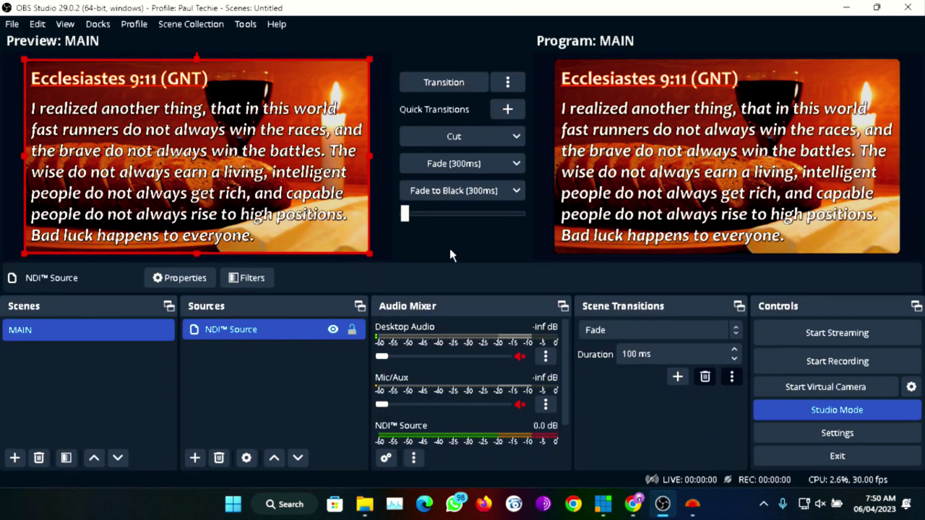